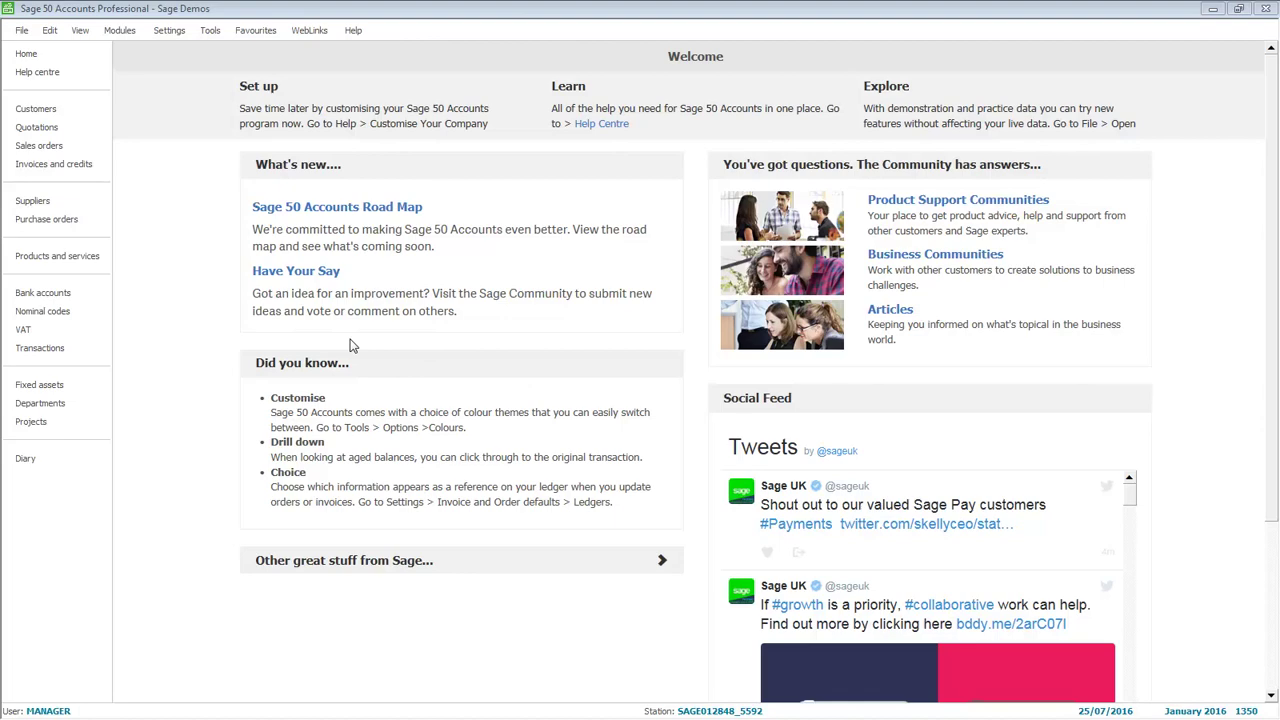
Step: Set the company's budgeting method to Advanced with the Nominal Code budgeting type and apply the preferences
click(170, 31)
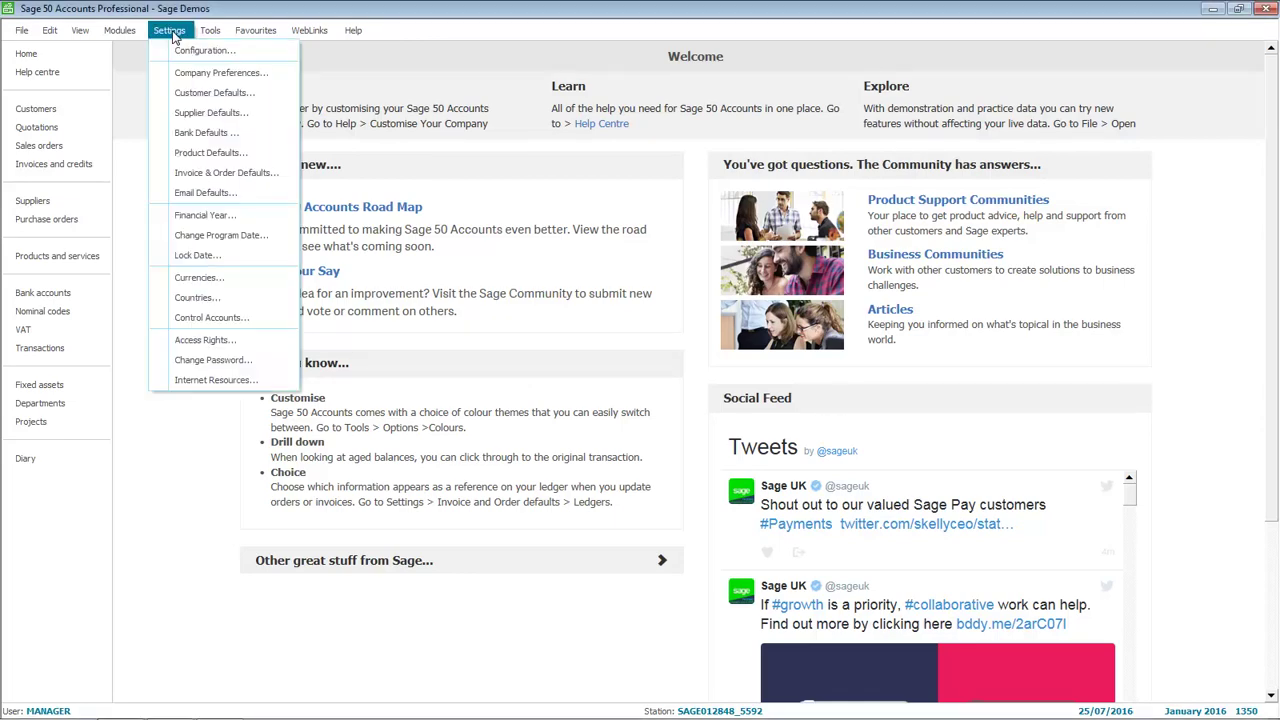
click(205, 73)
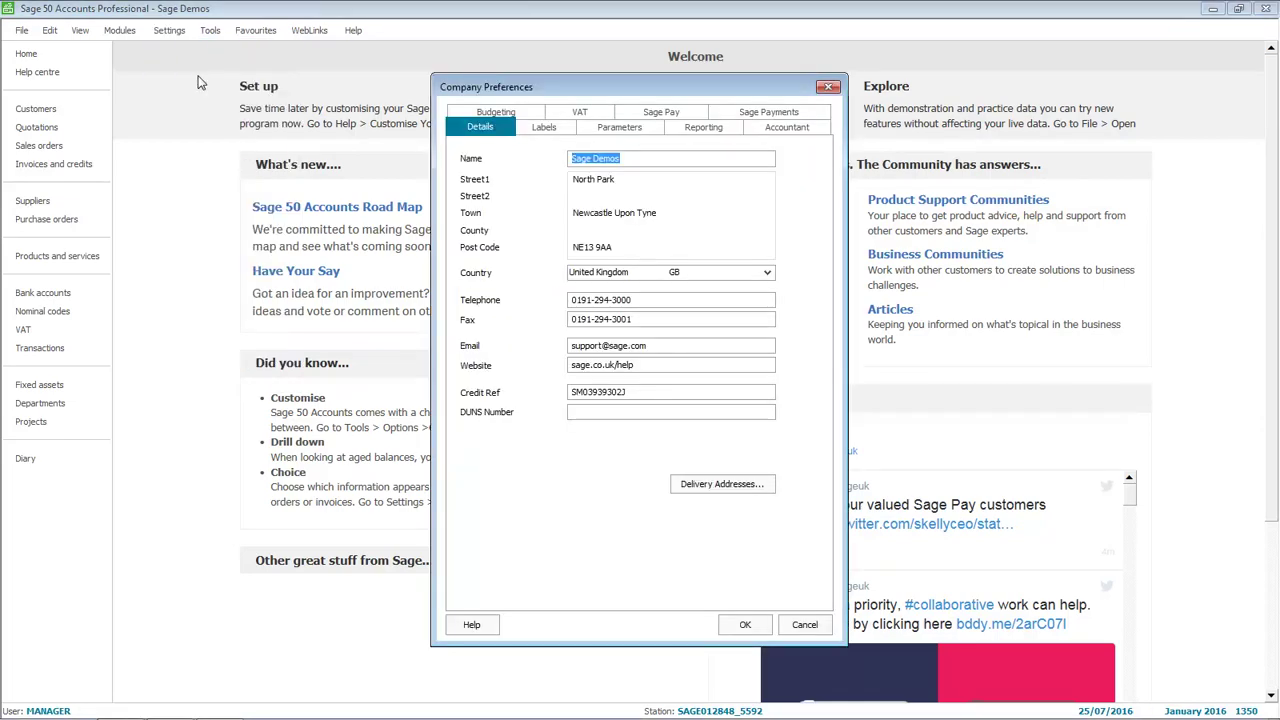
click(497, 111)
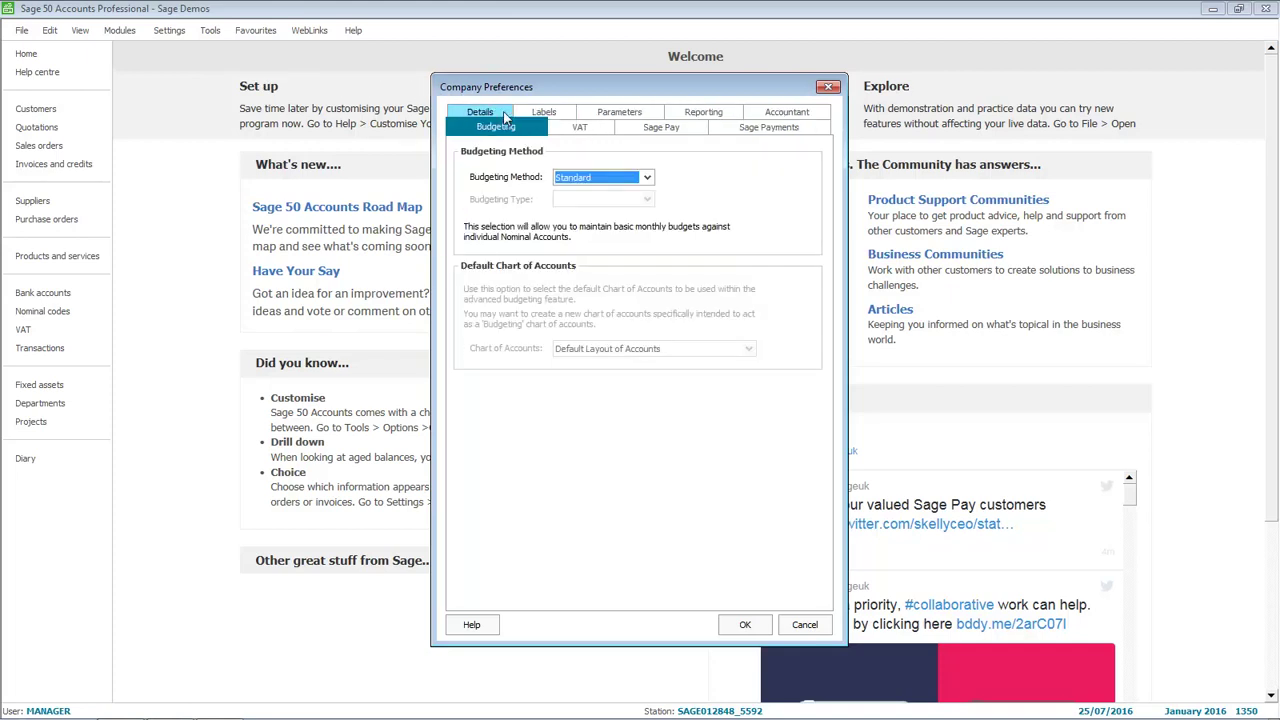
click(647, 178)
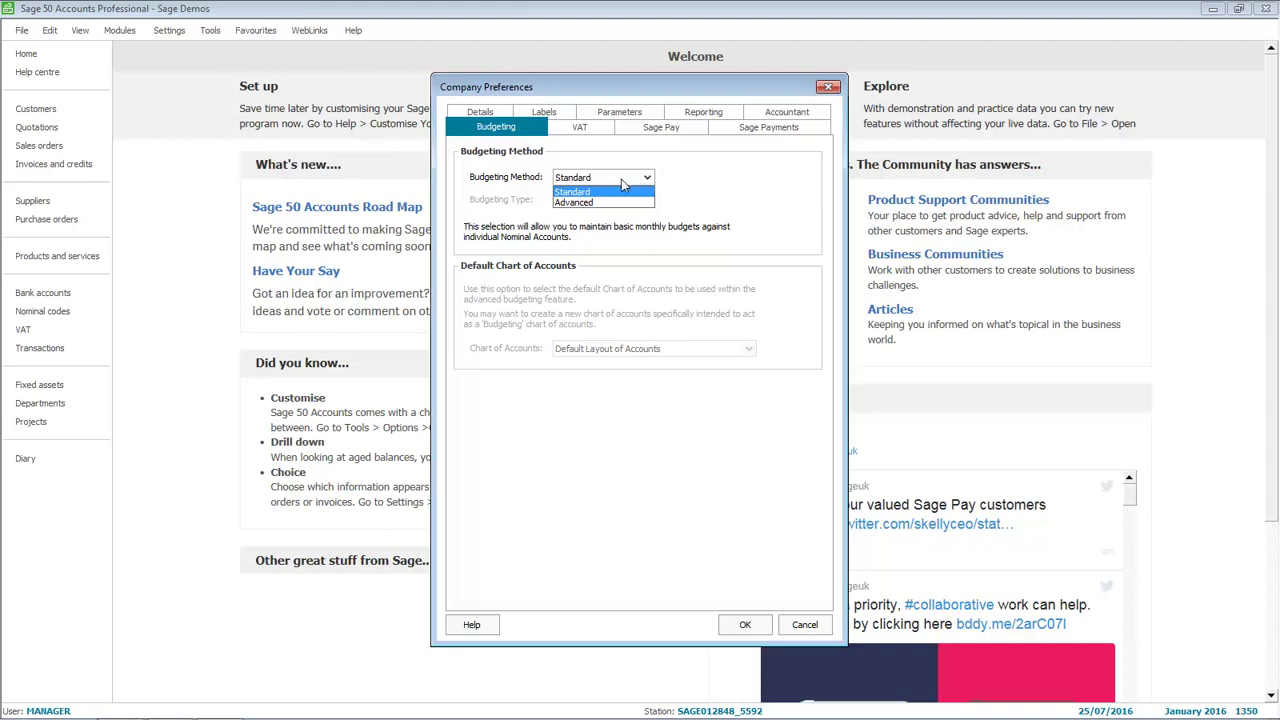
click(607, 202)
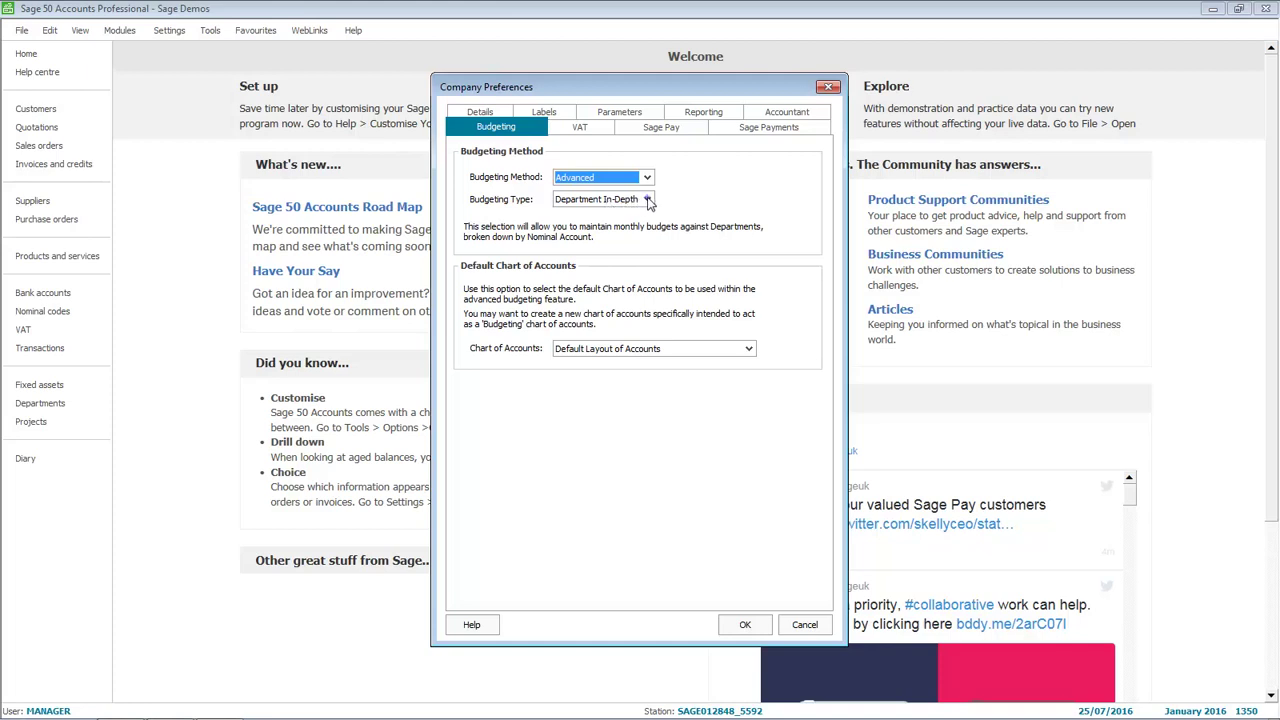
click(647, 200)
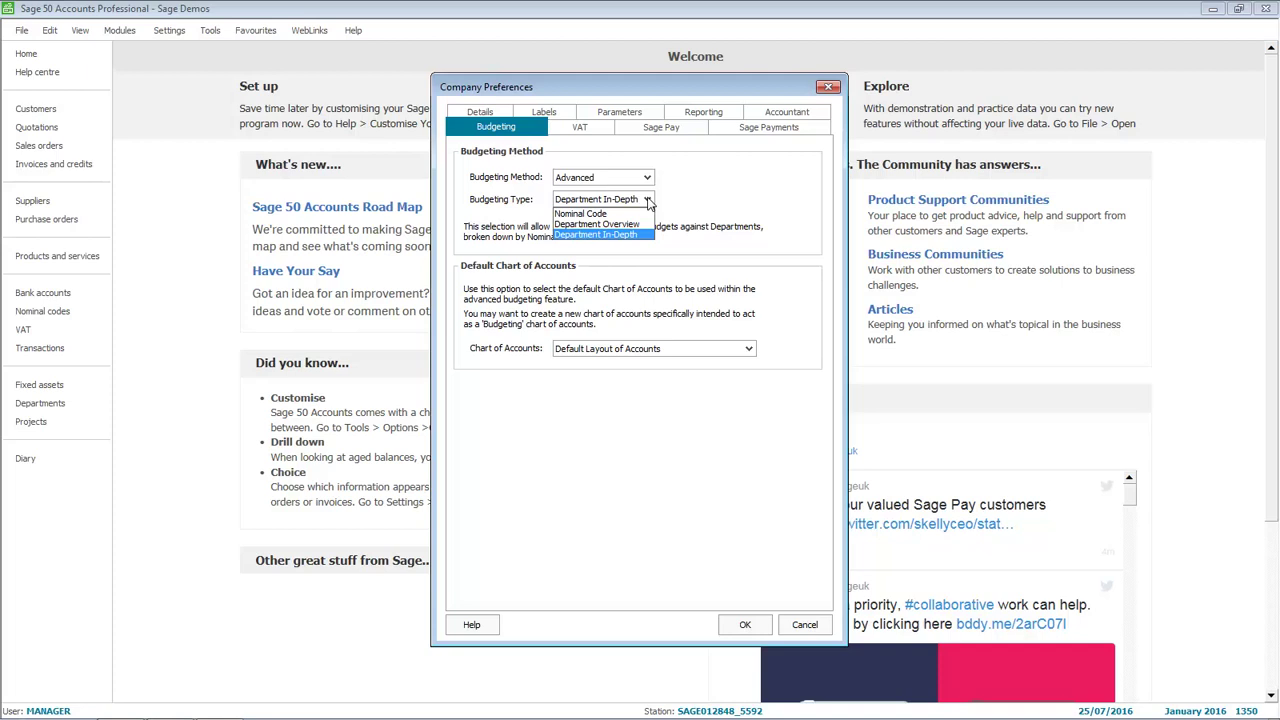
click(592, 214)
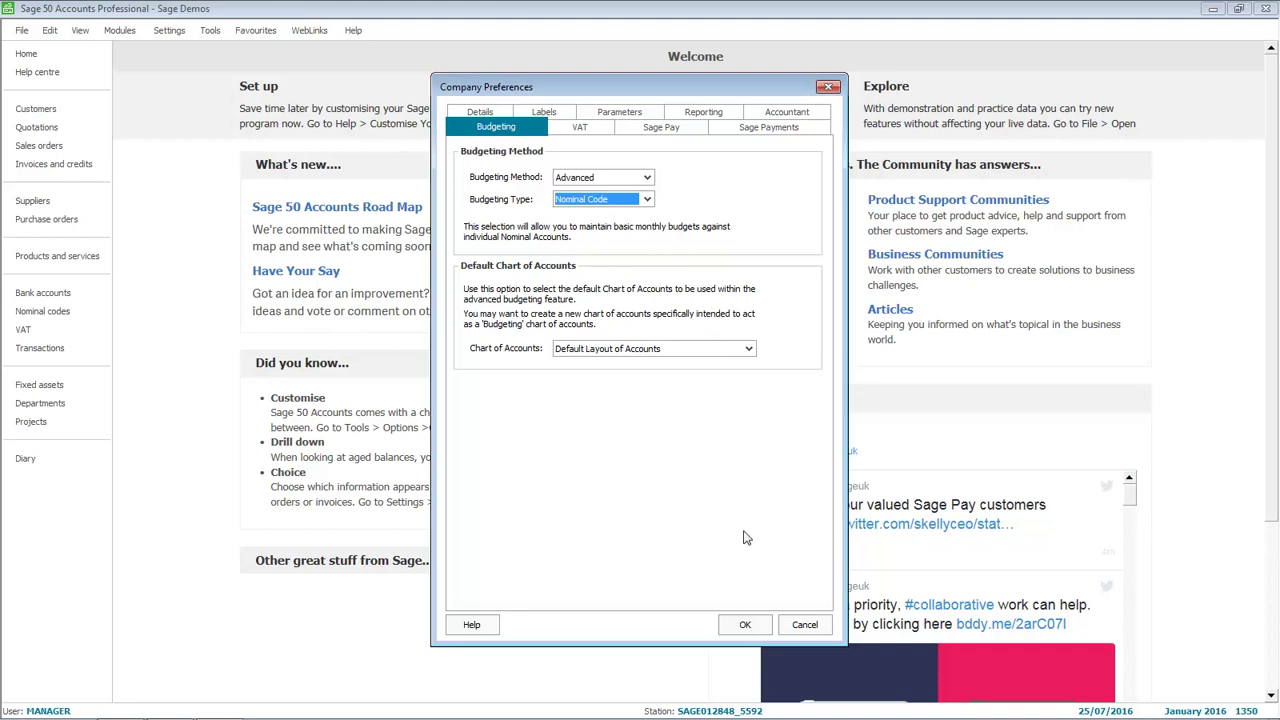
click(746, 627)
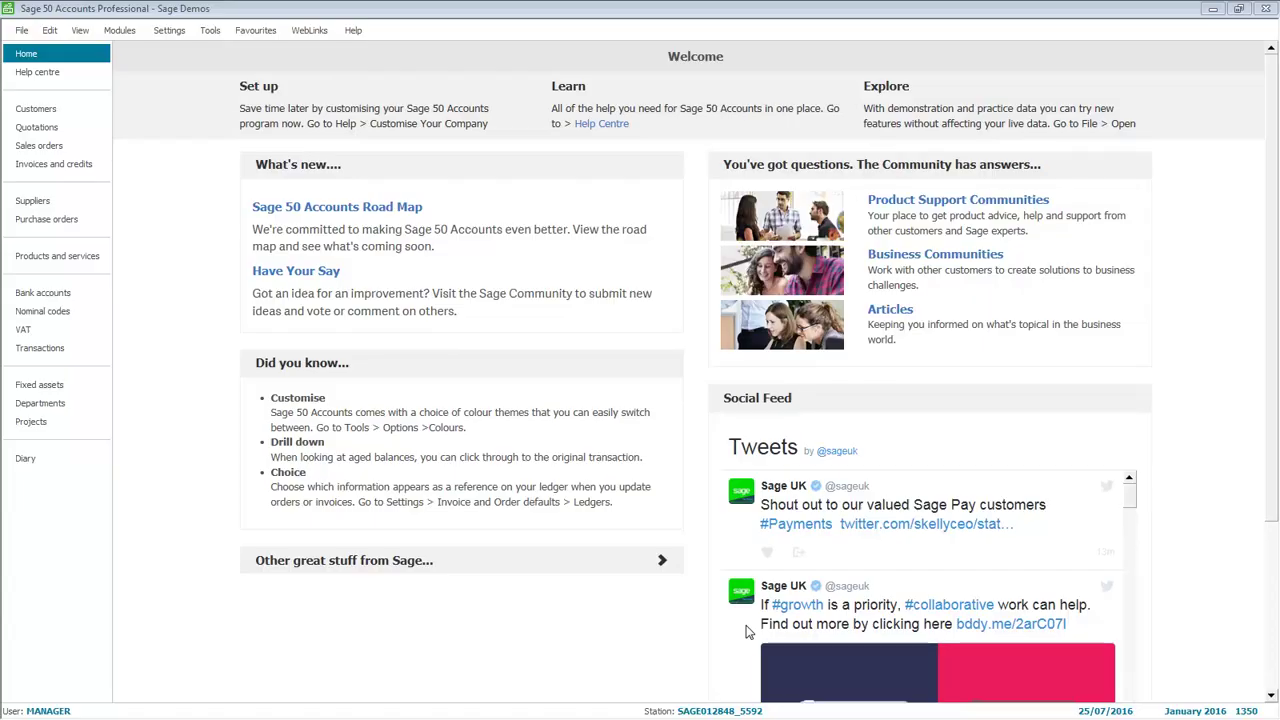
Step: Open the 7200 Electricity nominal record and set its total budget to 1200, distributed evenly across the months
click(44, 313)
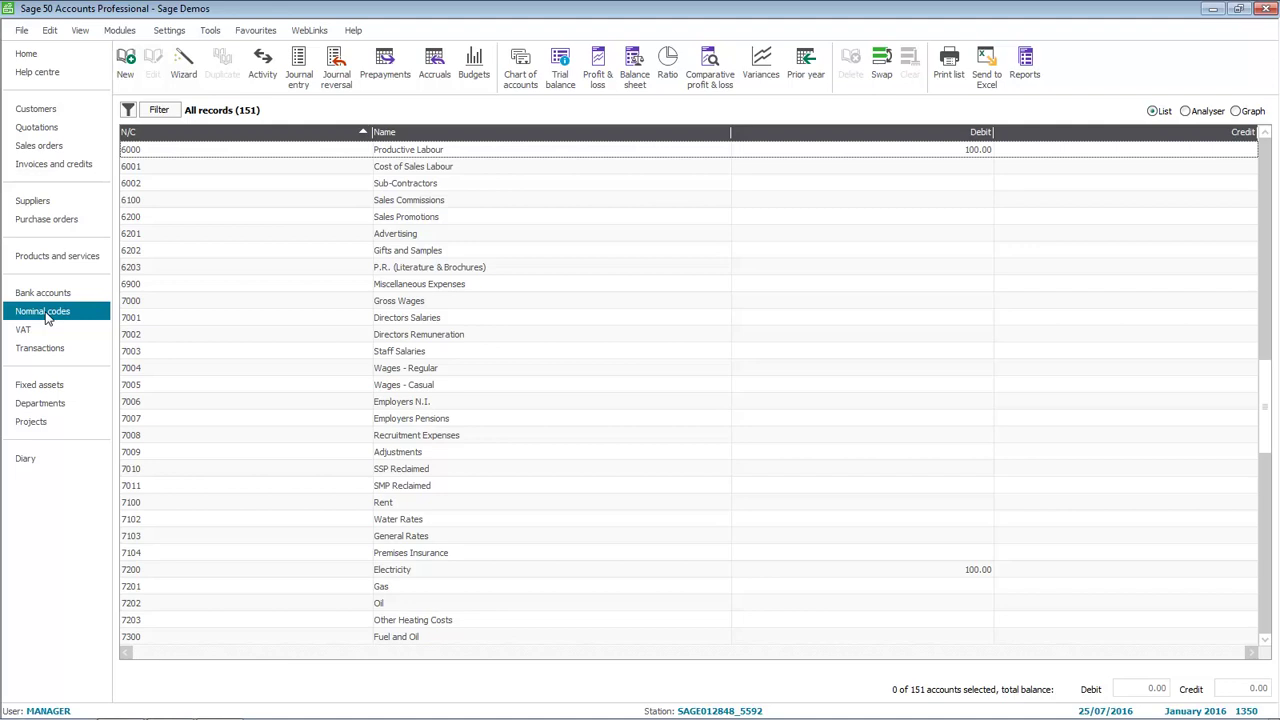
click(237, 570)
click(237, 570)
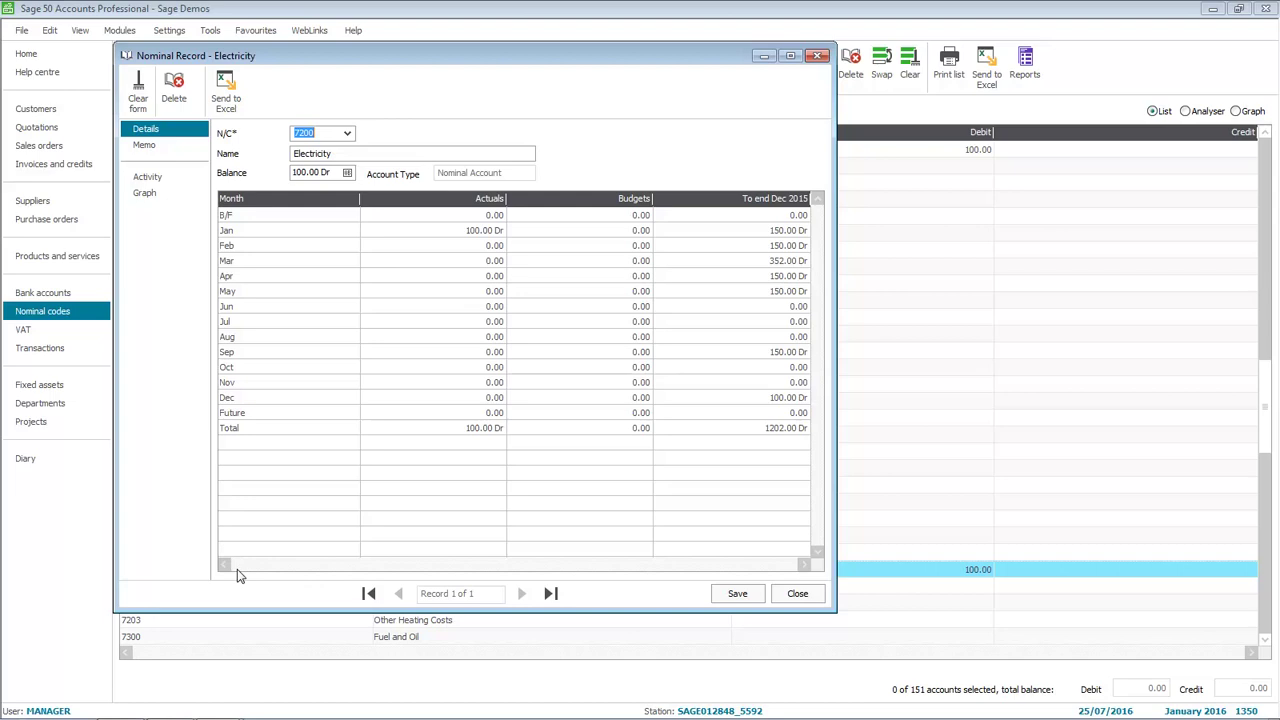
click(637, 435)
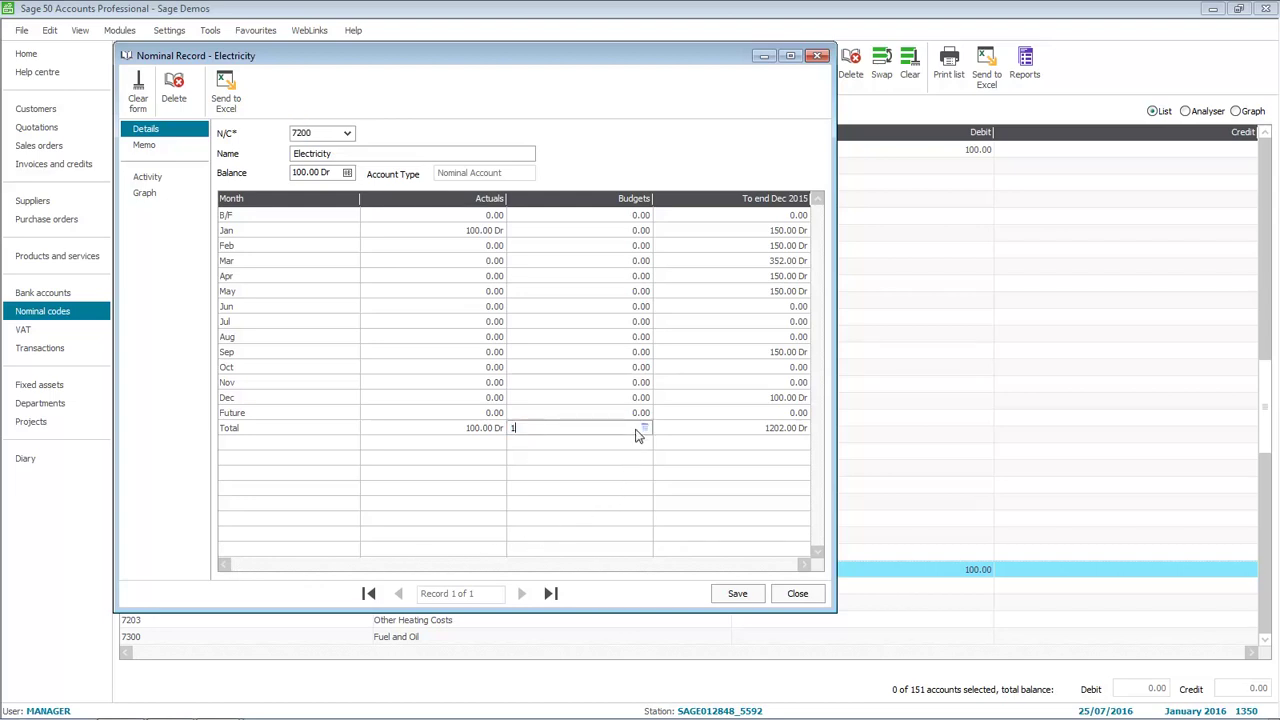
text(1200)
key(Return)
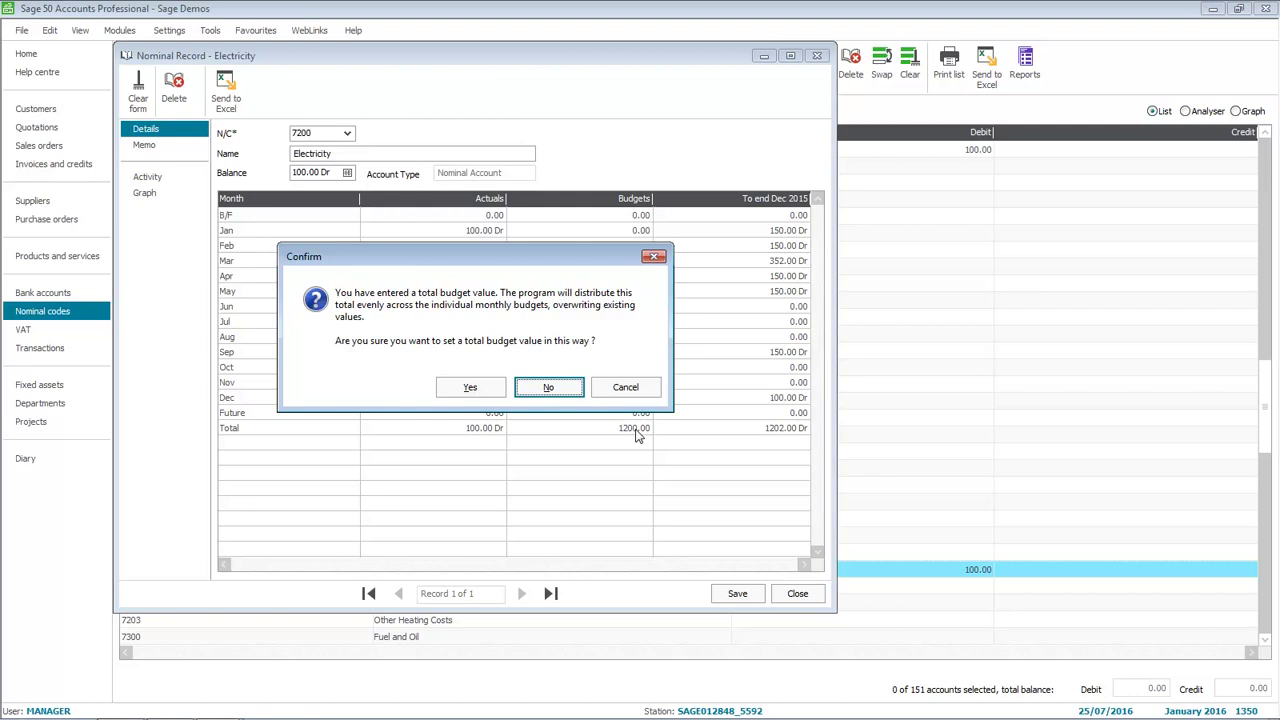
click(470, 389)
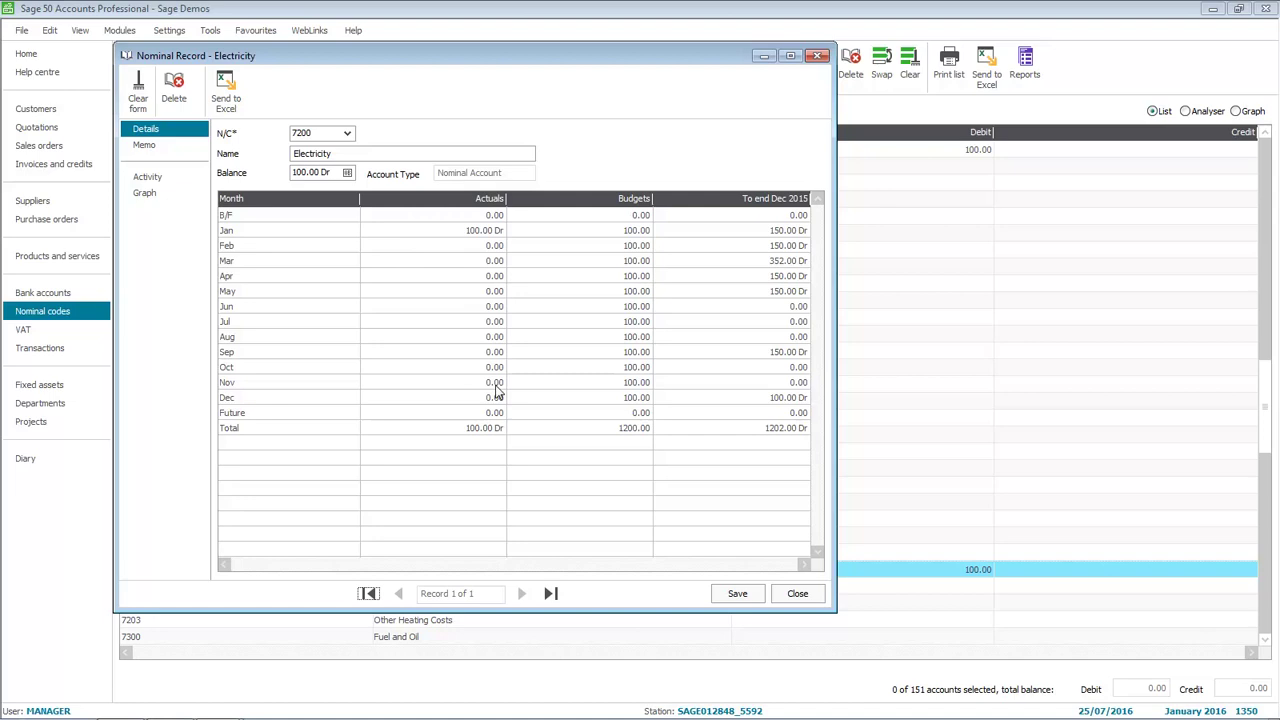
Step: Set the July budget of the Electricity record to 250, then save and close the record
click(617, 324)
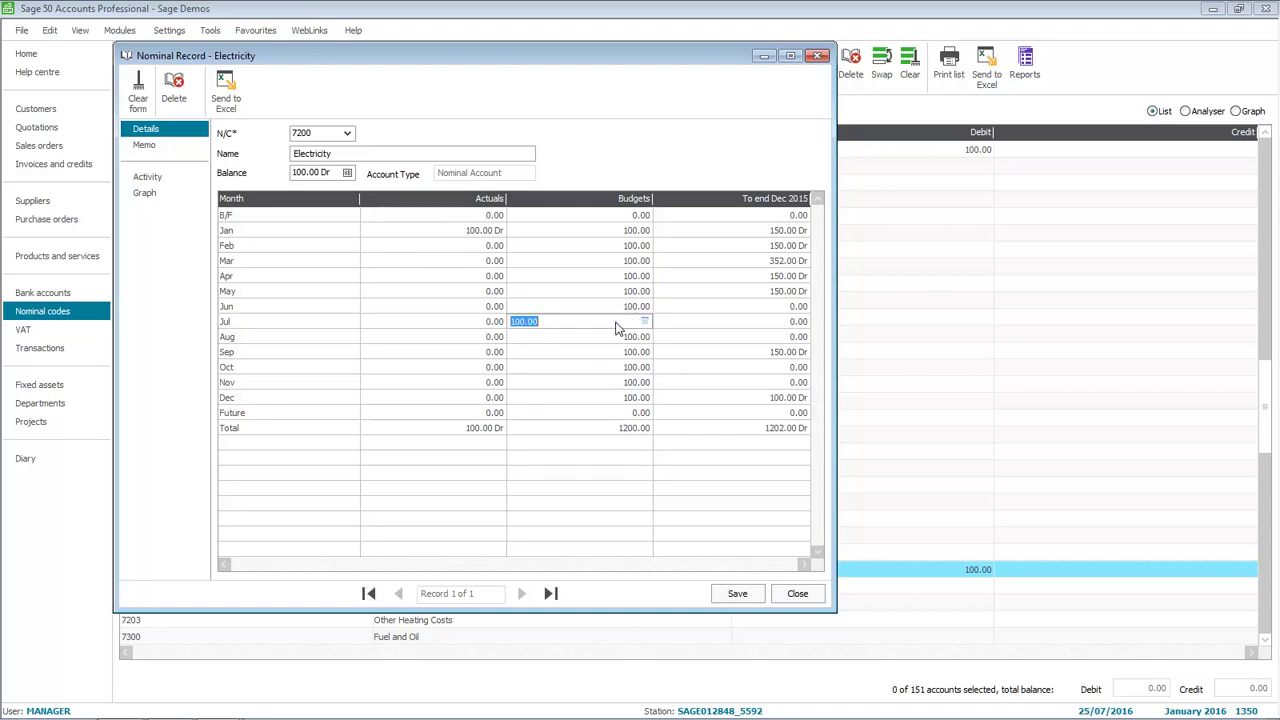
text(250)
key(Tab)
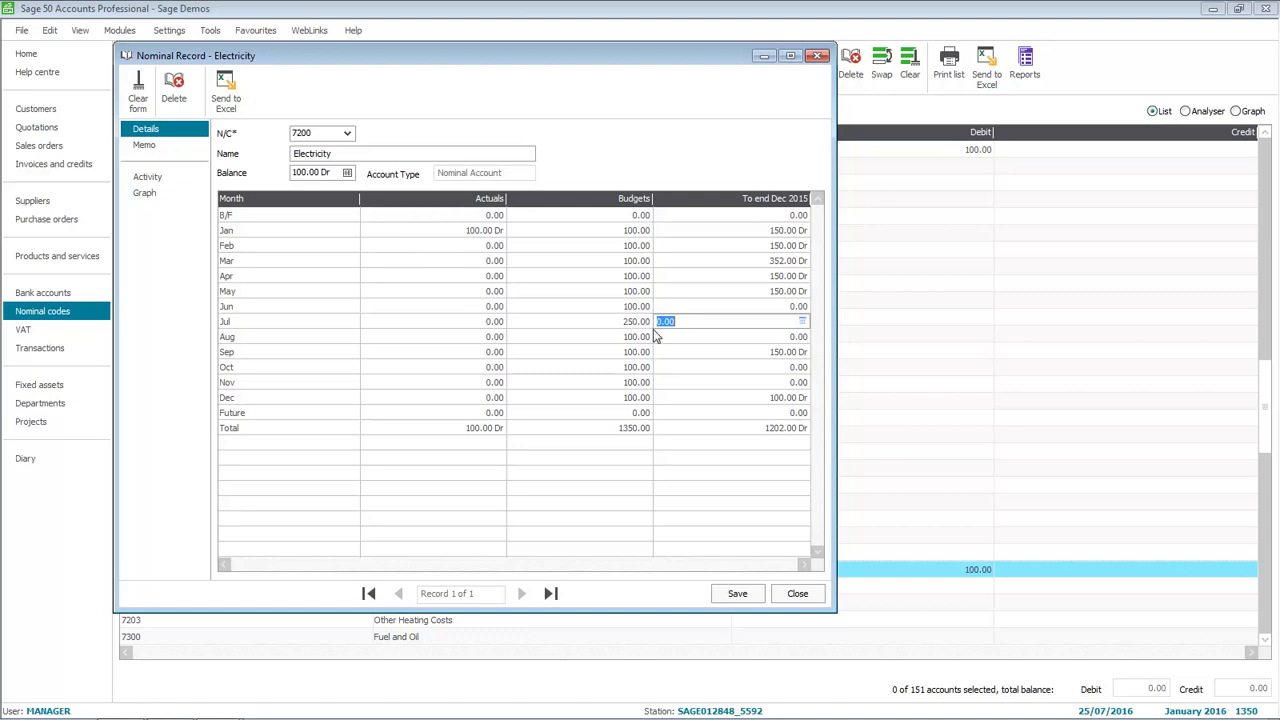
click(739, 595)
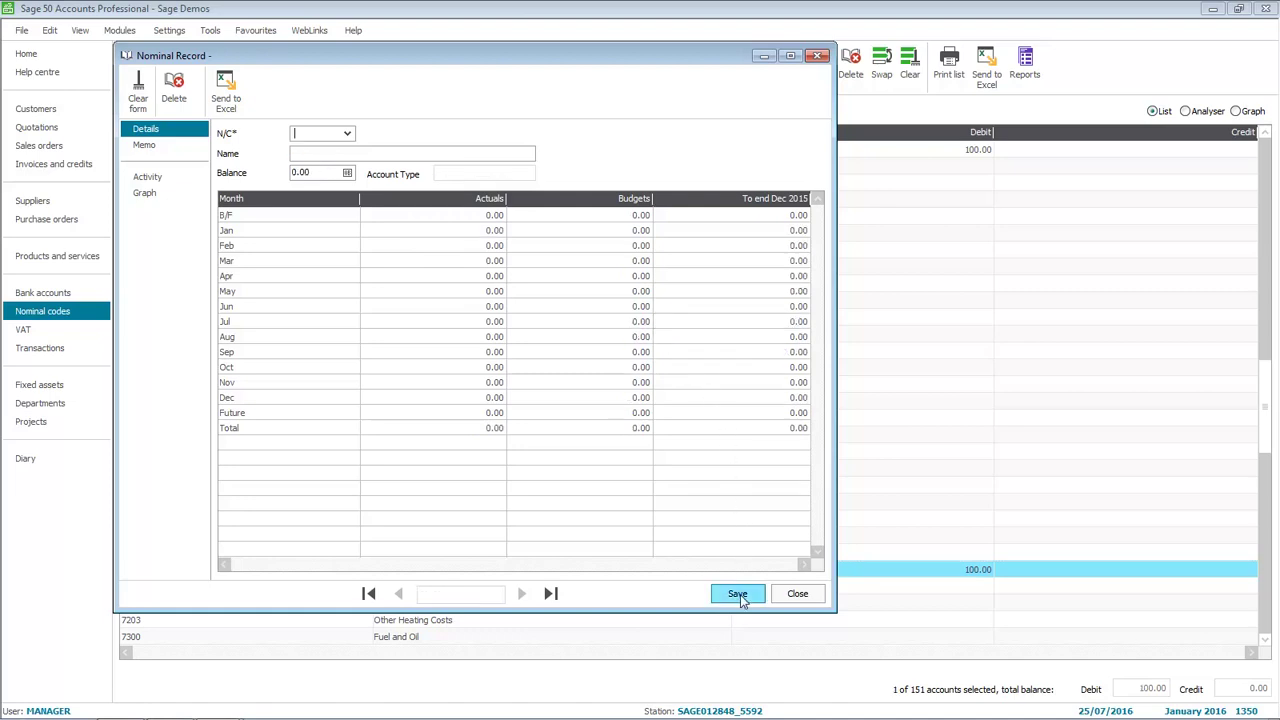
click(797, 594)
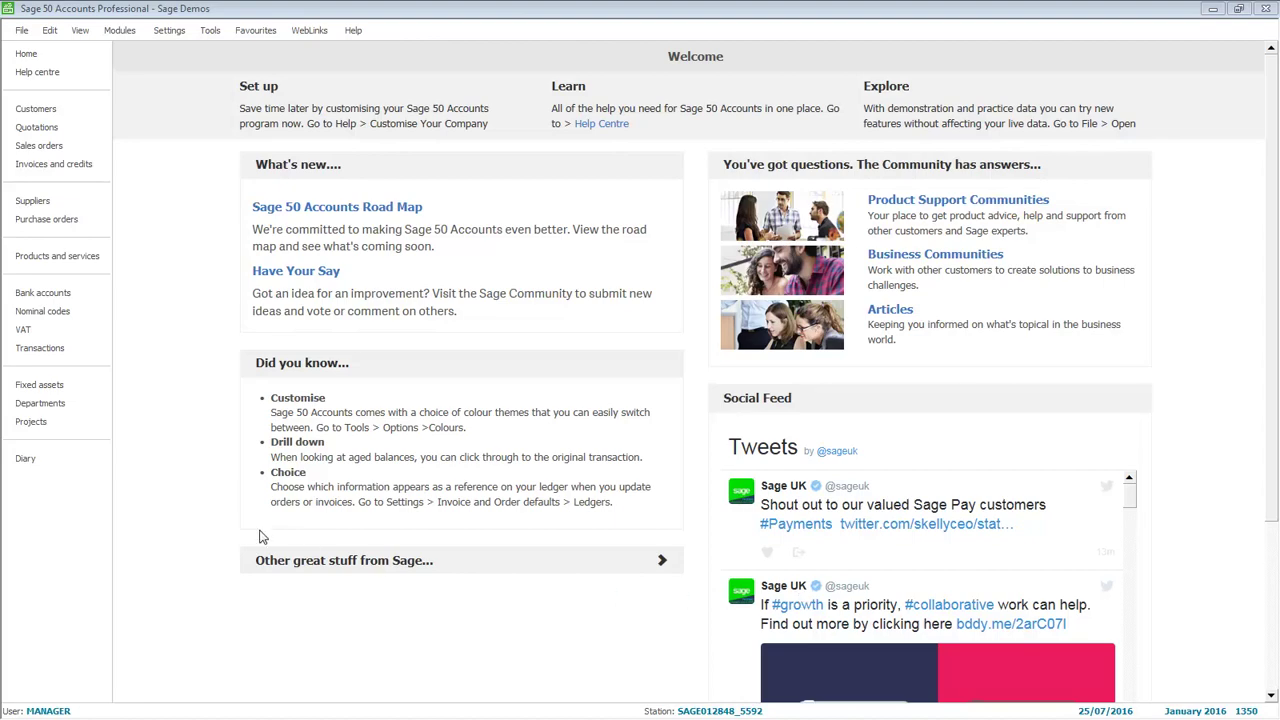
Step: Open the nominal code budgets and select 7200 - Electricity within the Heat, Light and Power overheads
click(55, 319)
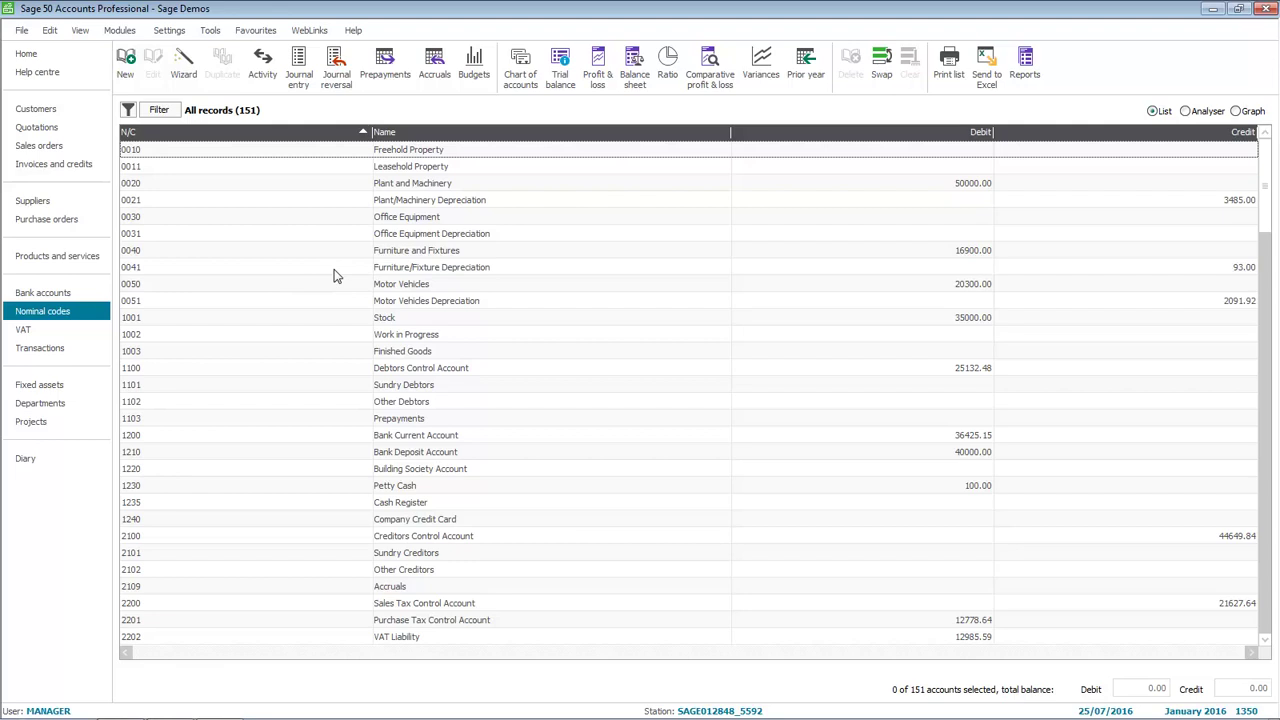
click(475, 76)
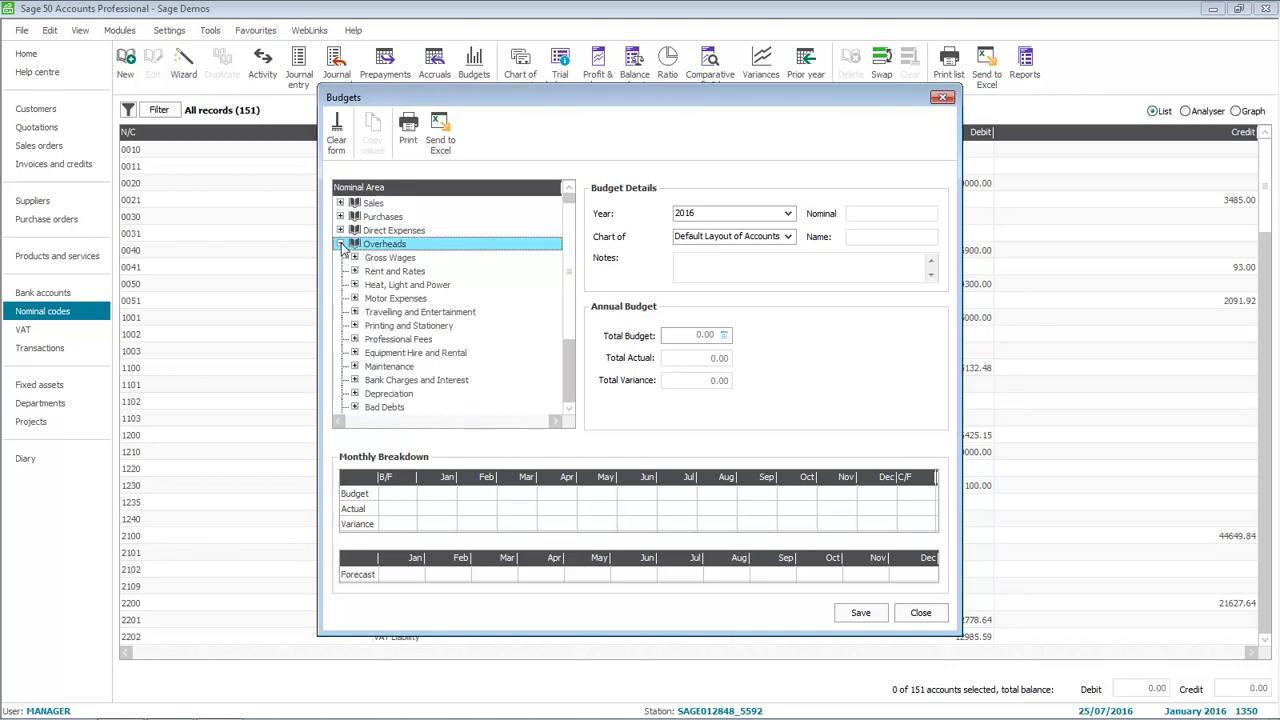
click(355, 285)
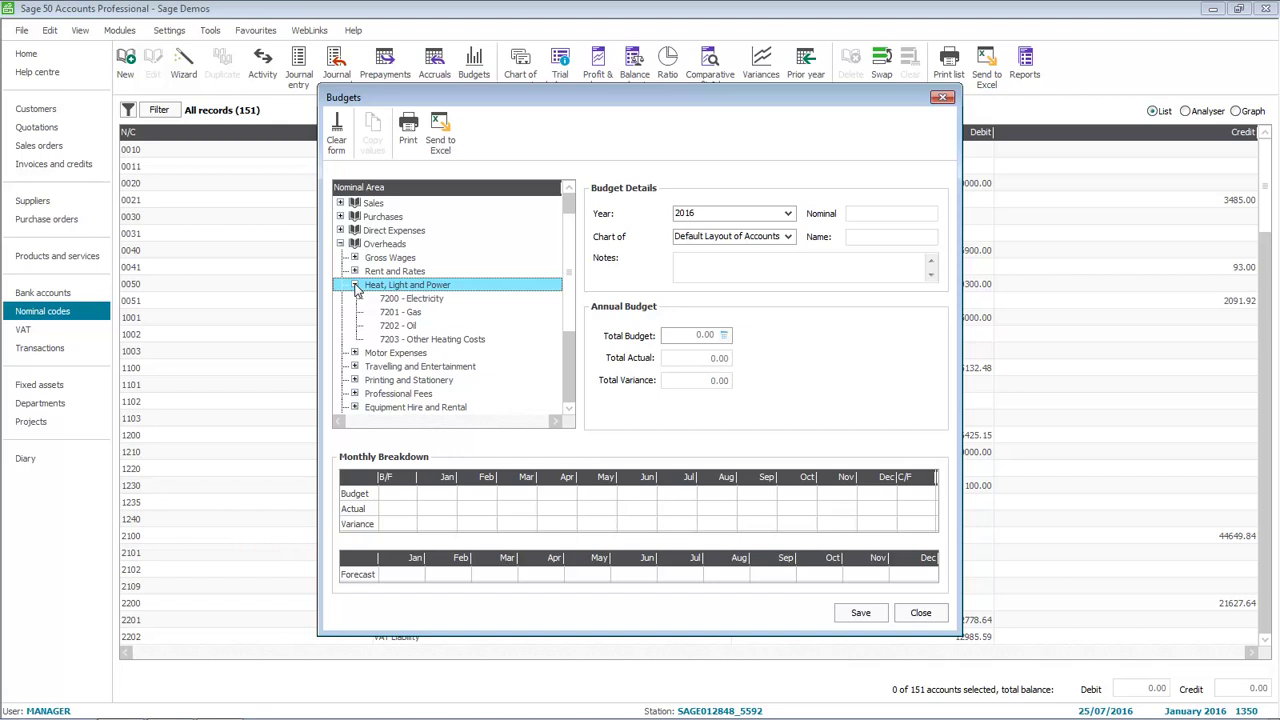
click(414, 302)
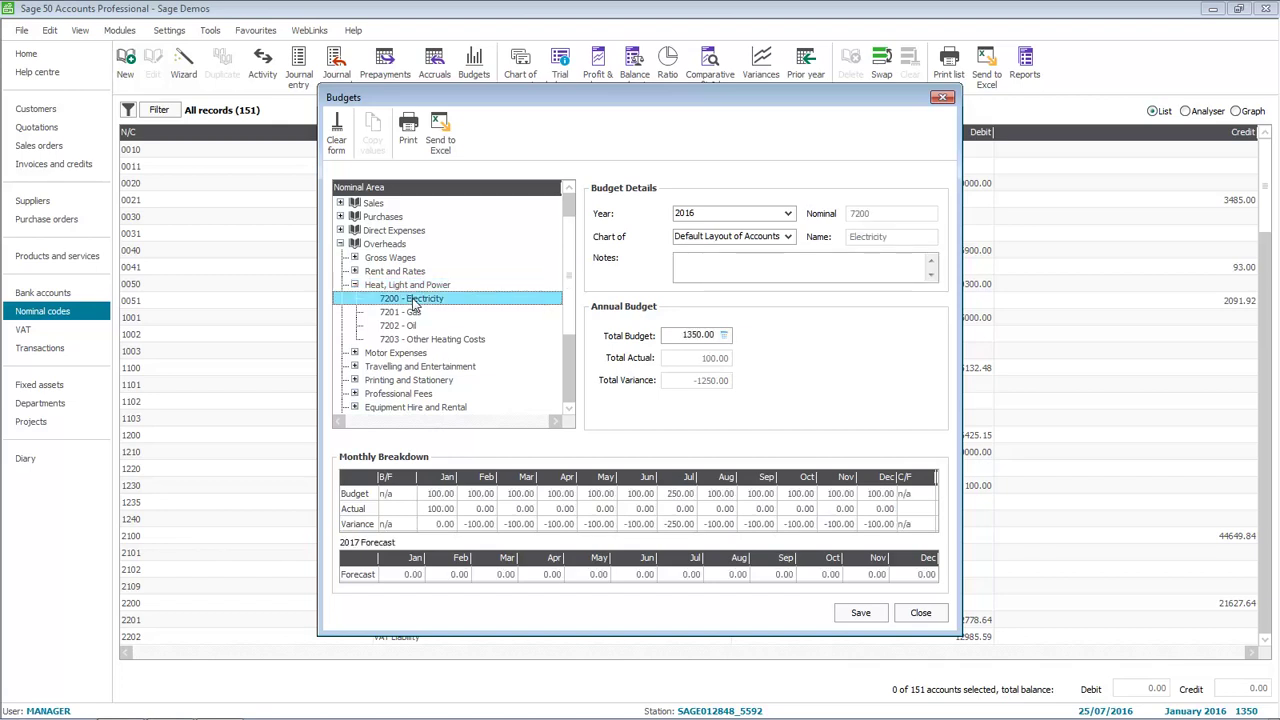
Step: Set the February budget for Electricity to 250 in the monthly breakdown
click(482, 495)
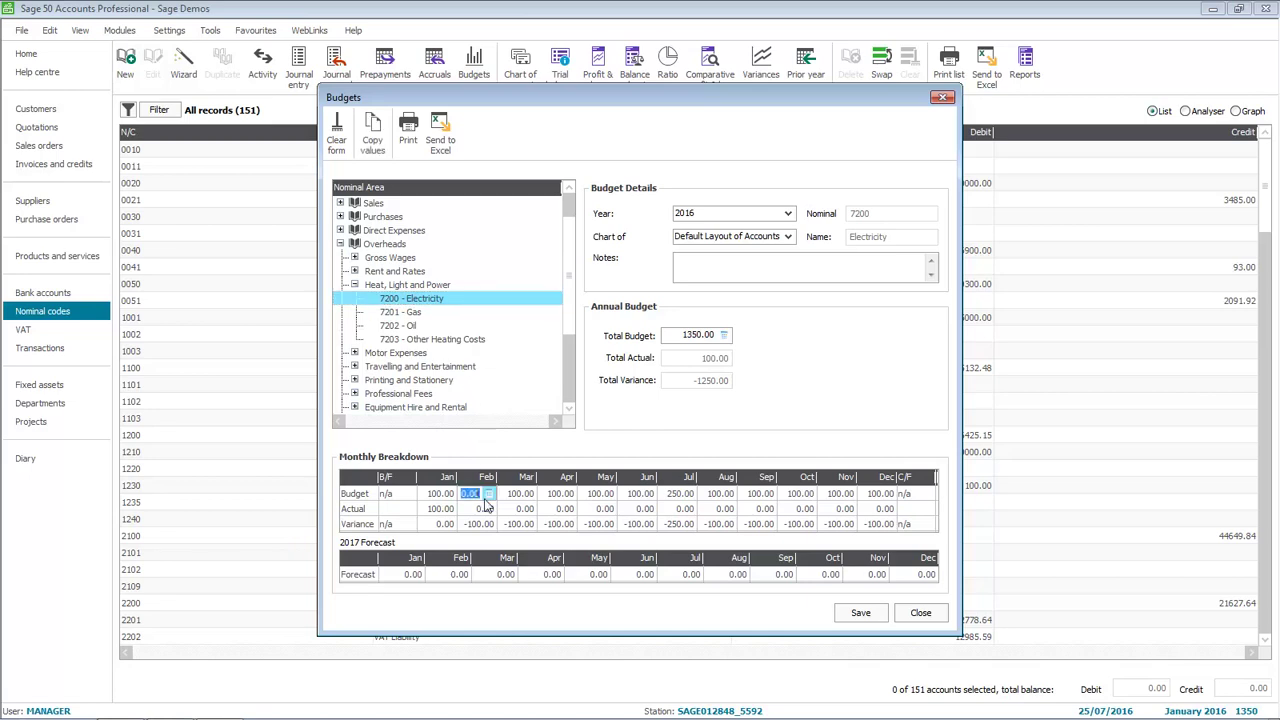
text(150)
key(Tab)
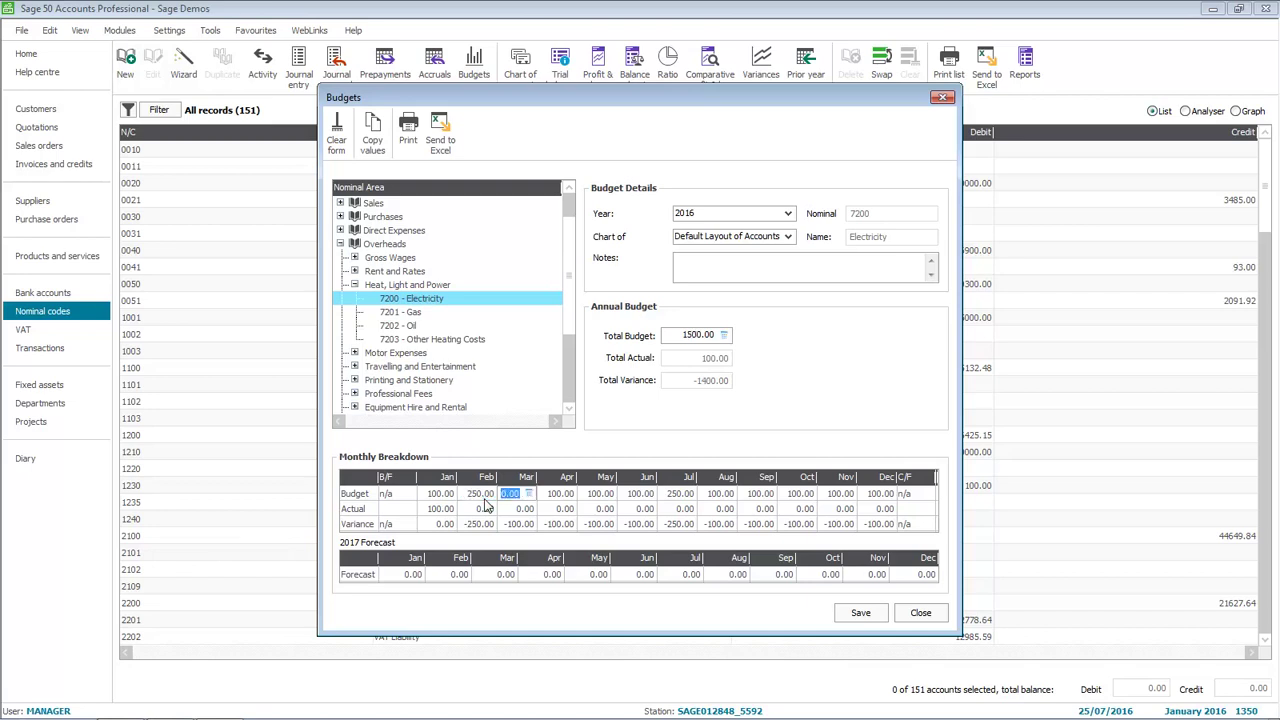
Step: Set Electricity's total annual budget to 2400 and apportion it across 12 months
click(706, 340)
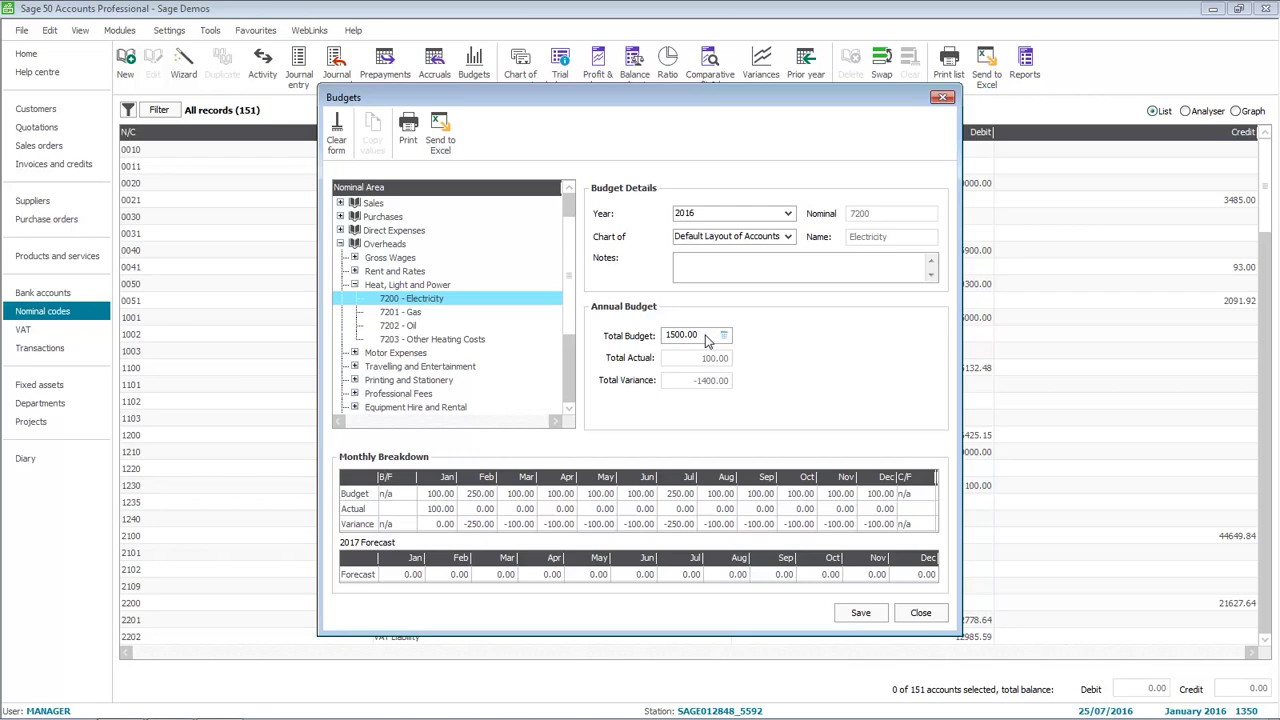
key(BackSpace)
key(BackSpace)
key(BackSpace)
key(BackSpace)
text(2400)
key(Tab)
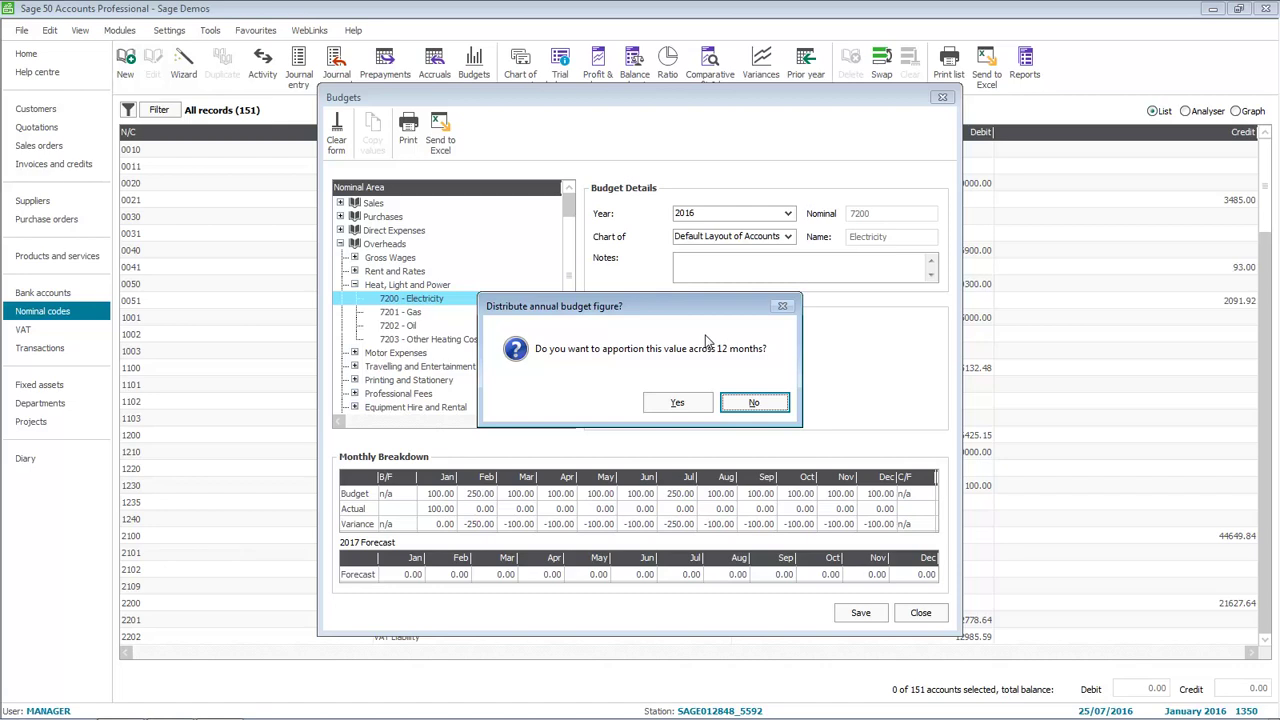
click(678, 405)
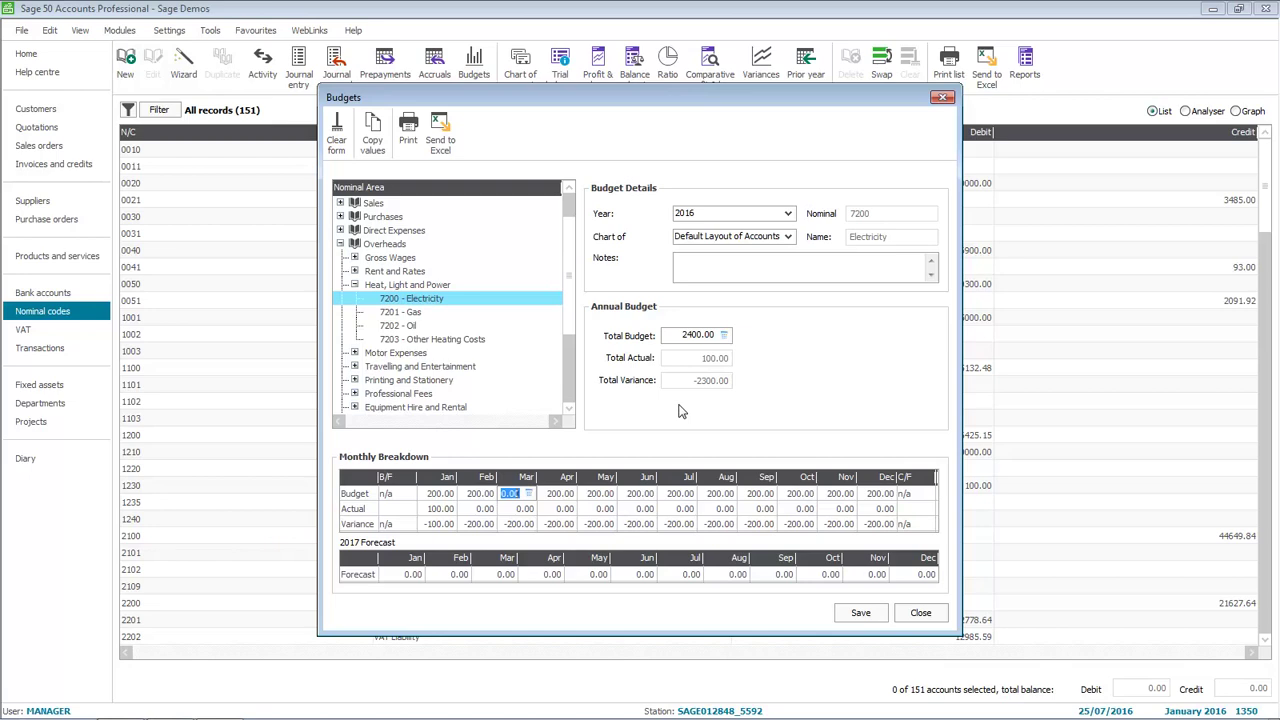
Step: Set Electricity's June budget to 350 and July budget to 400, then save and close the budgets
click(648, 495)
text(50)
key(Tab)
text(400)
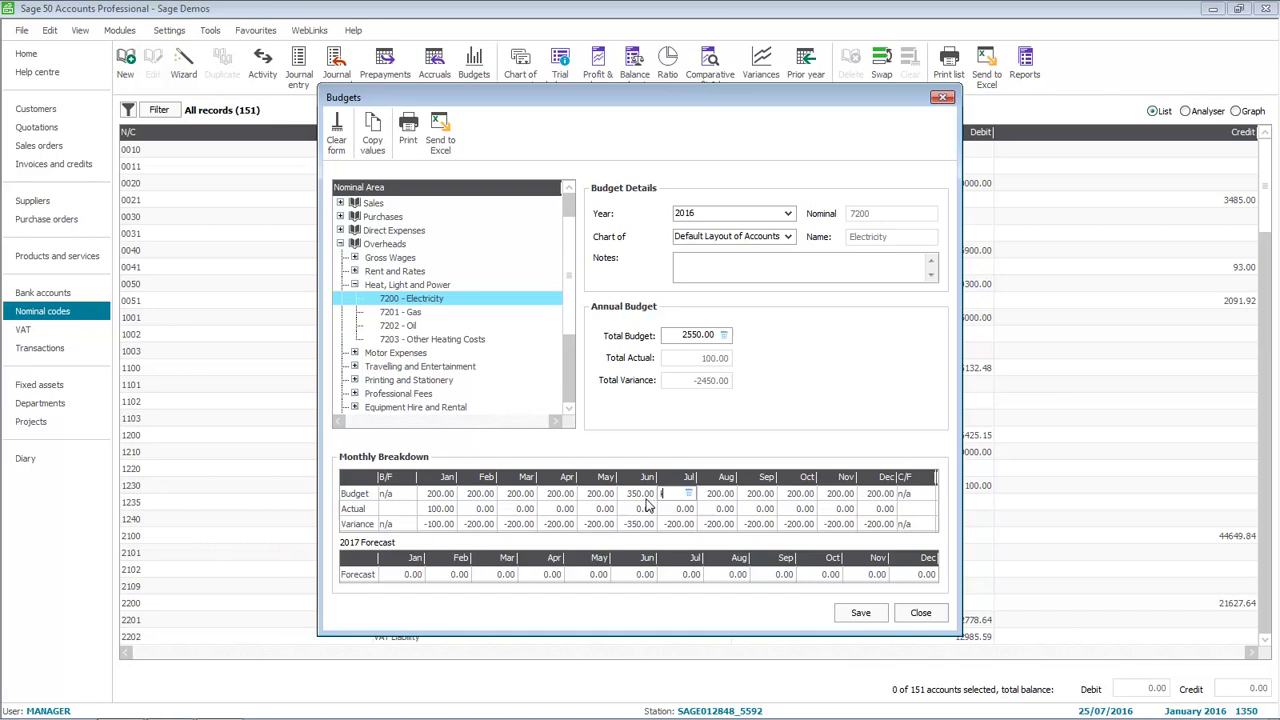
key(Tab)
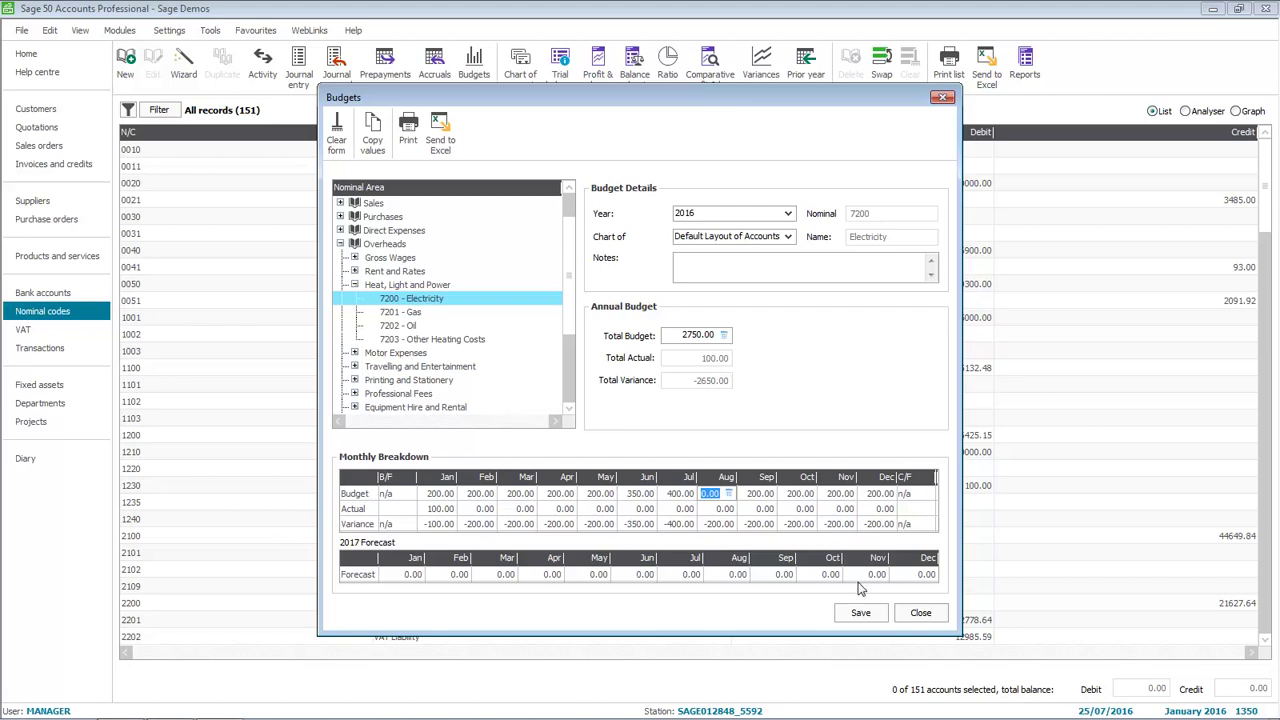
click(861, 615)
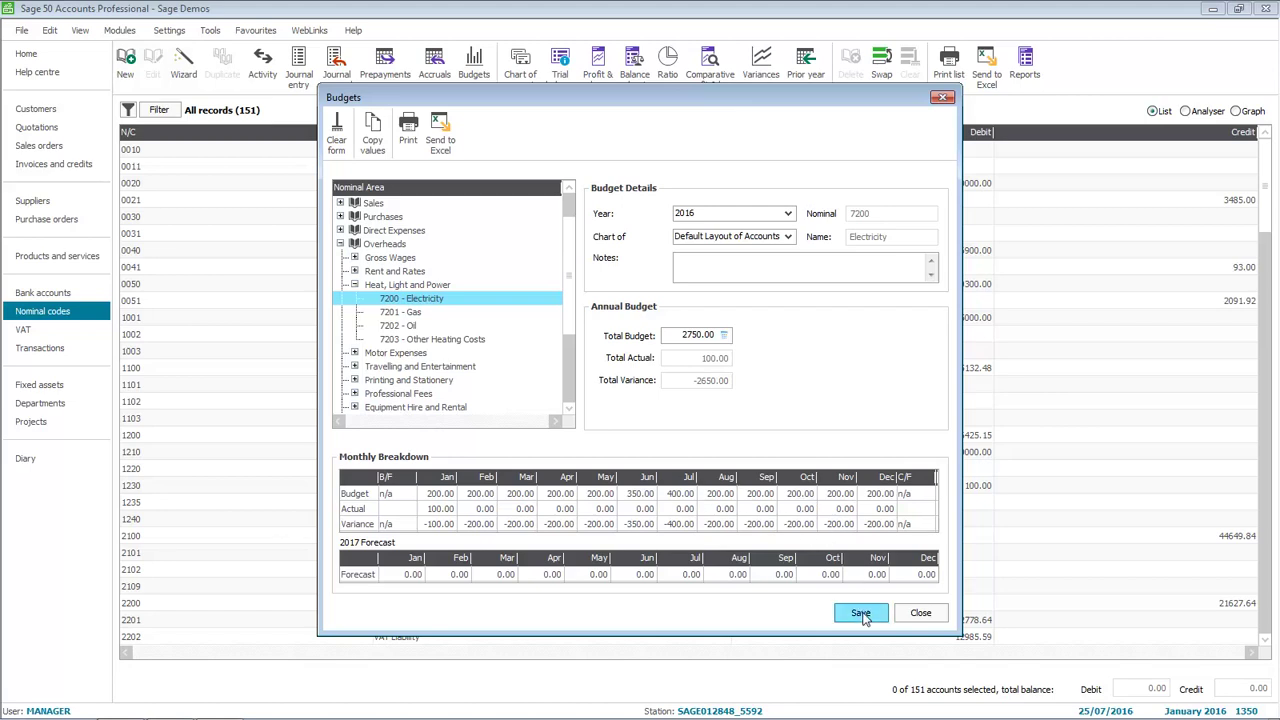
click(919, 615)
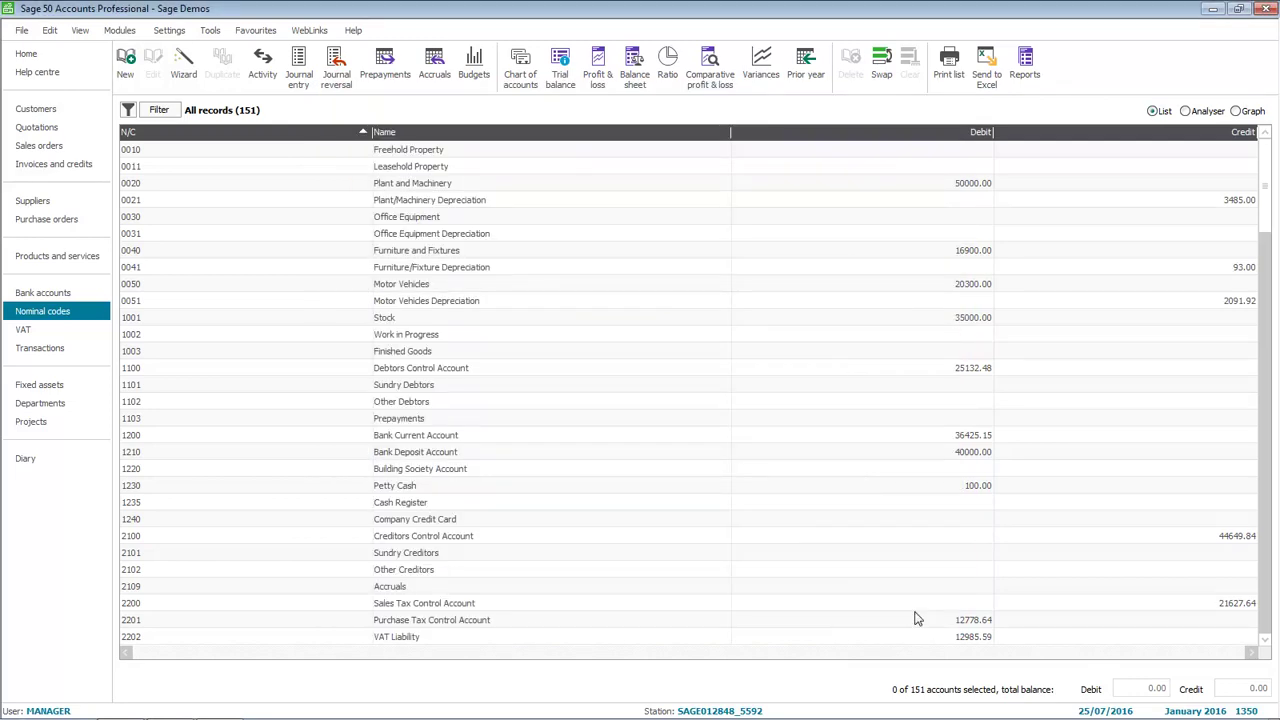